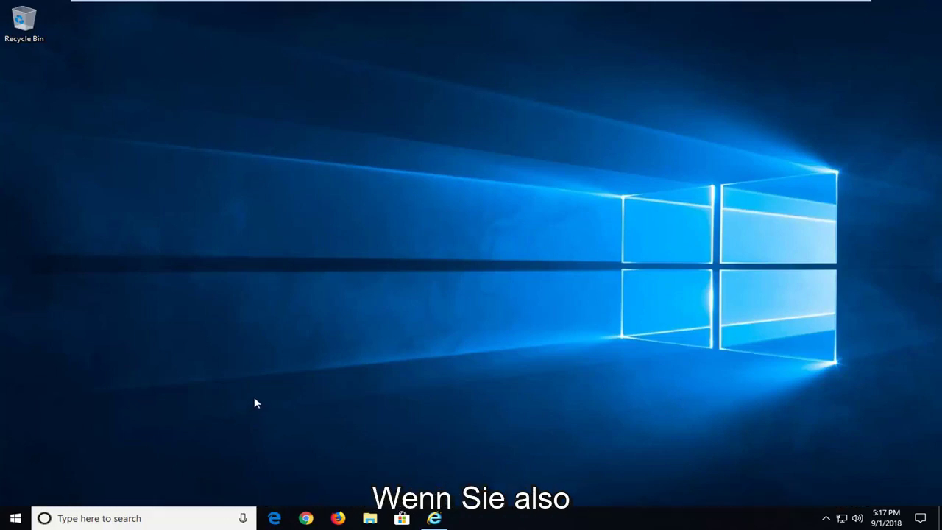
# Open the Start menu, view the Sleep/Shut down/Restart options, and dismiss everything without choosing one.
pyautogui.click(15, 518)
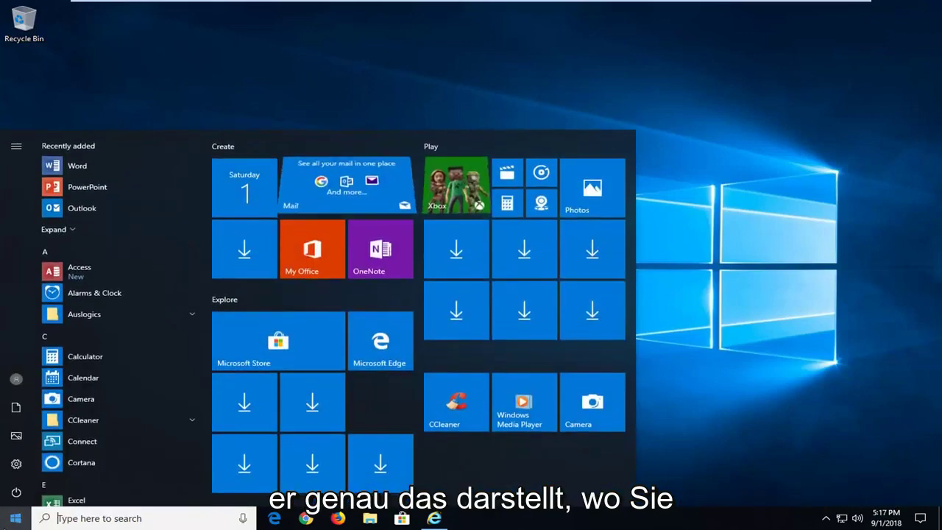
pyautogui.click(23, 490)
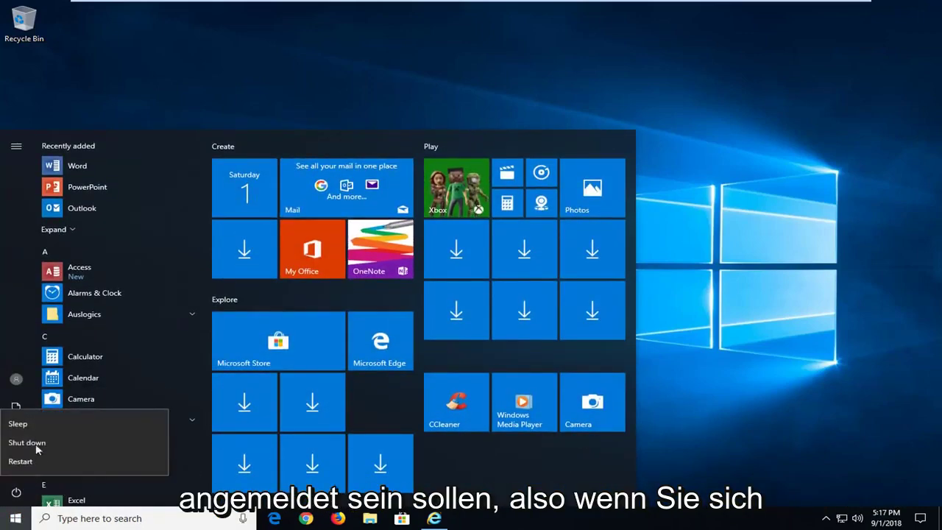
pyautogui.press('Escape')
pyautogui.click(278, 107)
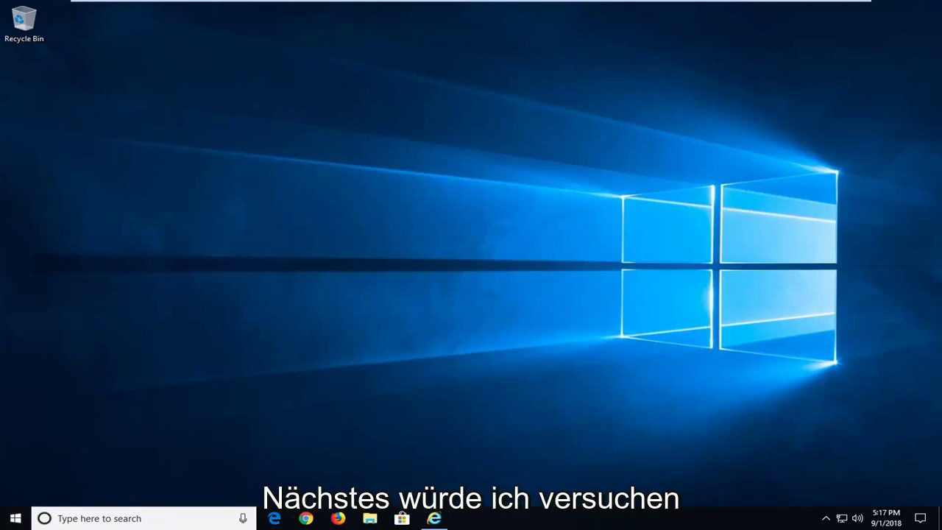
# Search for regedit and run Registry Editor as administrator, approving the UAC prompt.
pyautogui.click(16, 518)
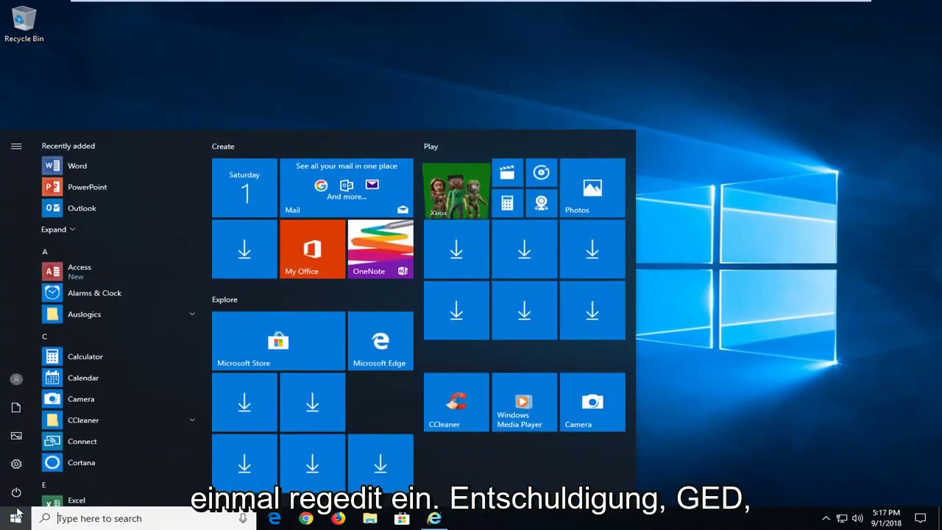
pyautogui.write('regedit')
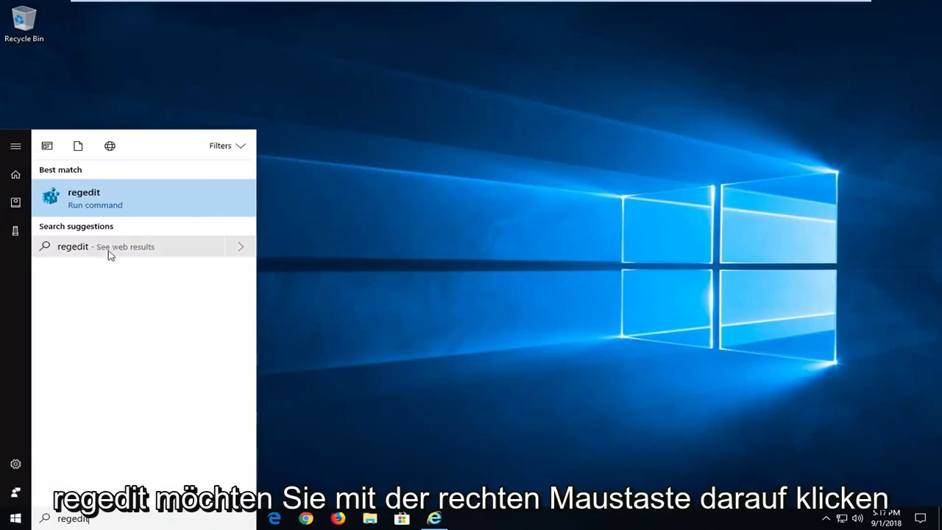
pyautogui.rightClick(116, 207)
pyautogui.click(147, 219)
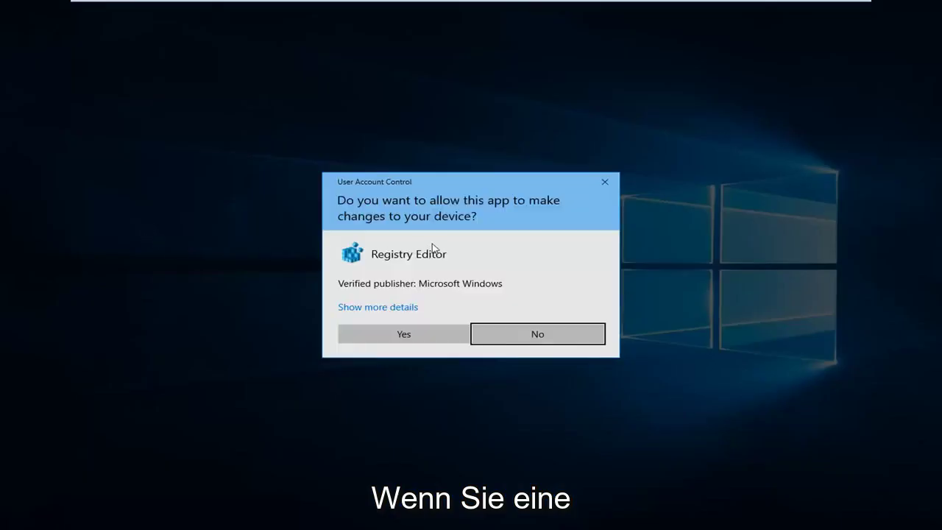
pyautogui.click(391, 327)
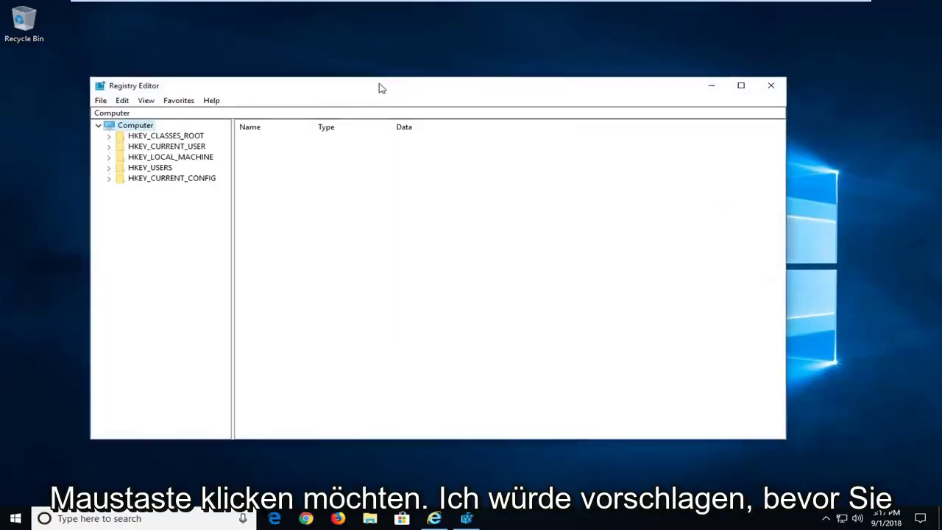
pyautogui.moveTo(380, 85); pyautogui.dragTo(432, 81)
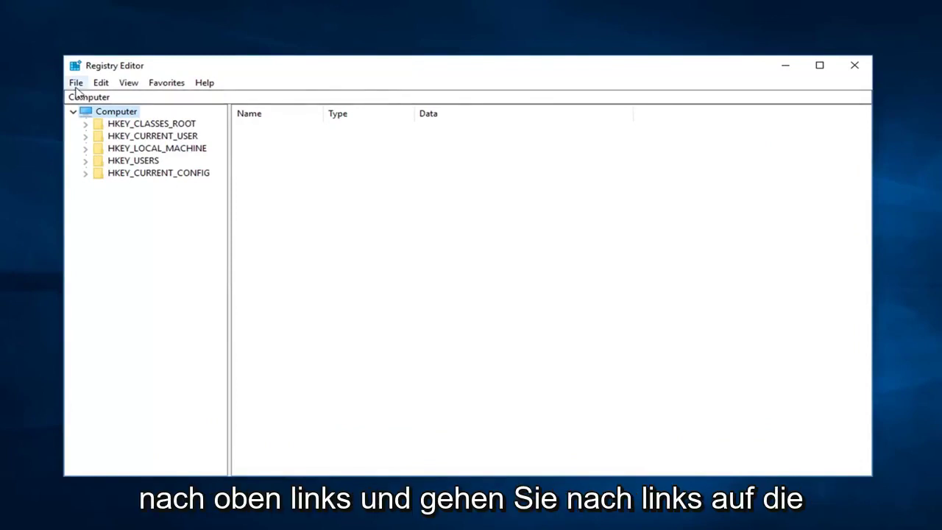
pyautogui.click(78, 85)
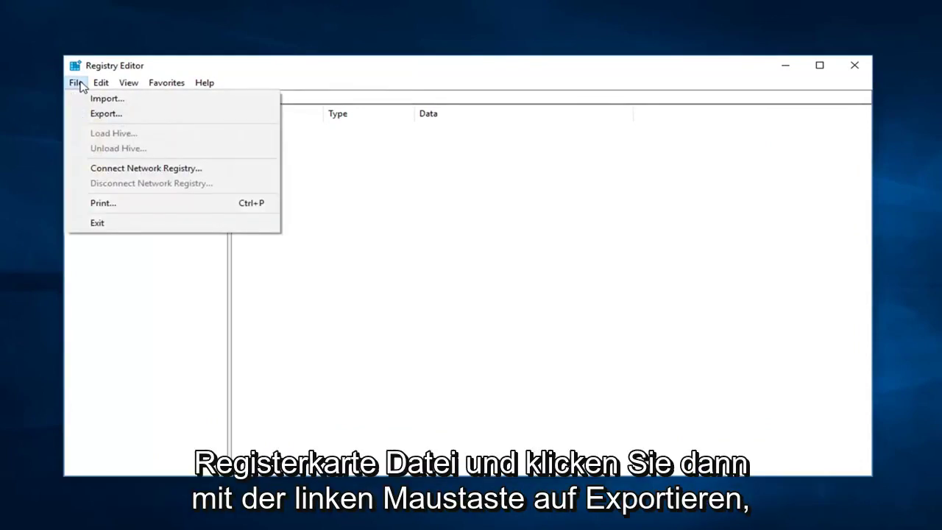
pyautogui.click(103, 114)
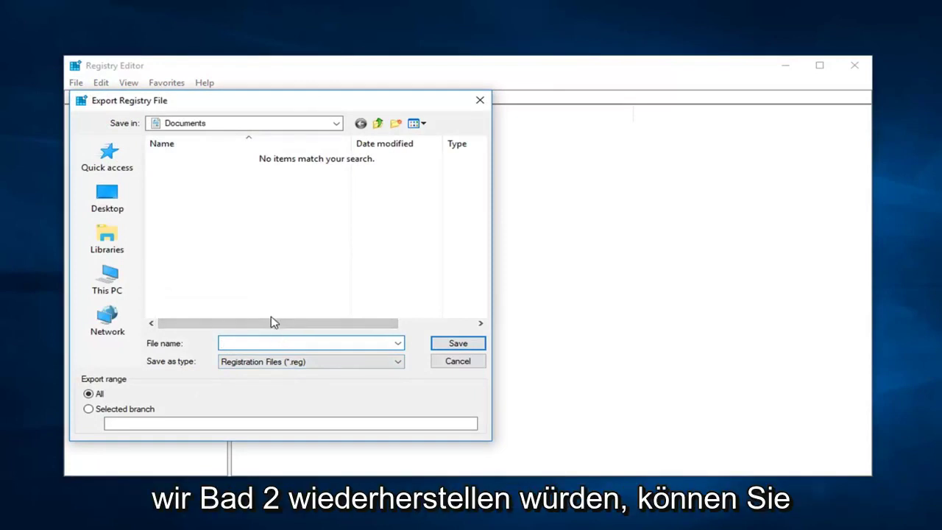
pyautogui.click(107, 198)
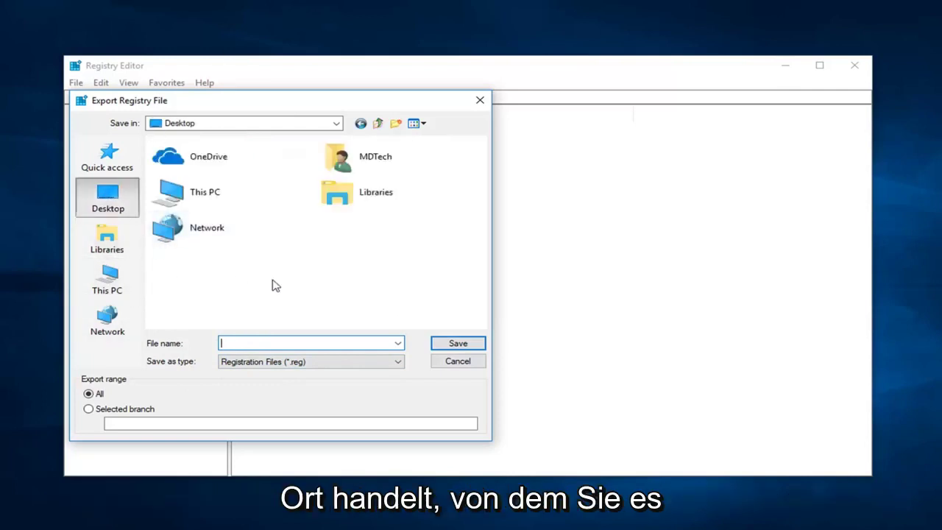
pyautogui.click(457, 361)
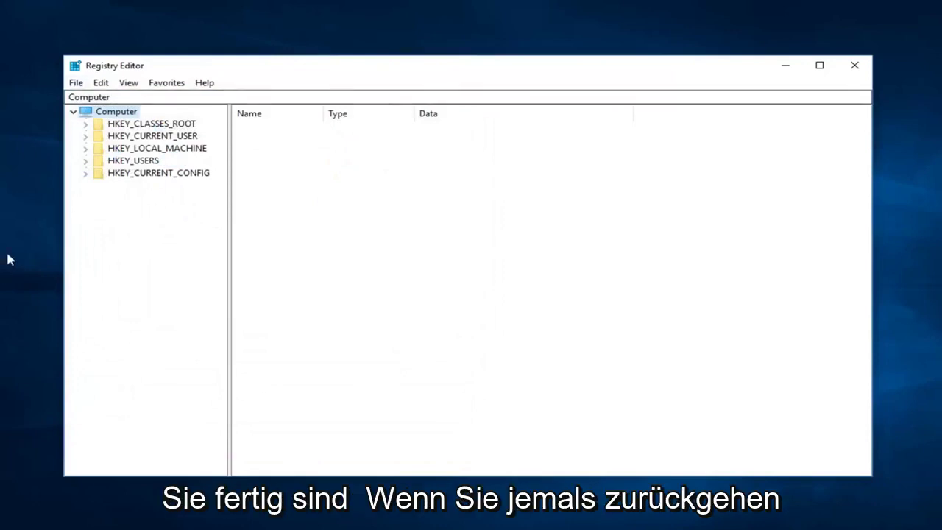
pyautogui.click(75, 84)
pyautogui.click(97, 97)
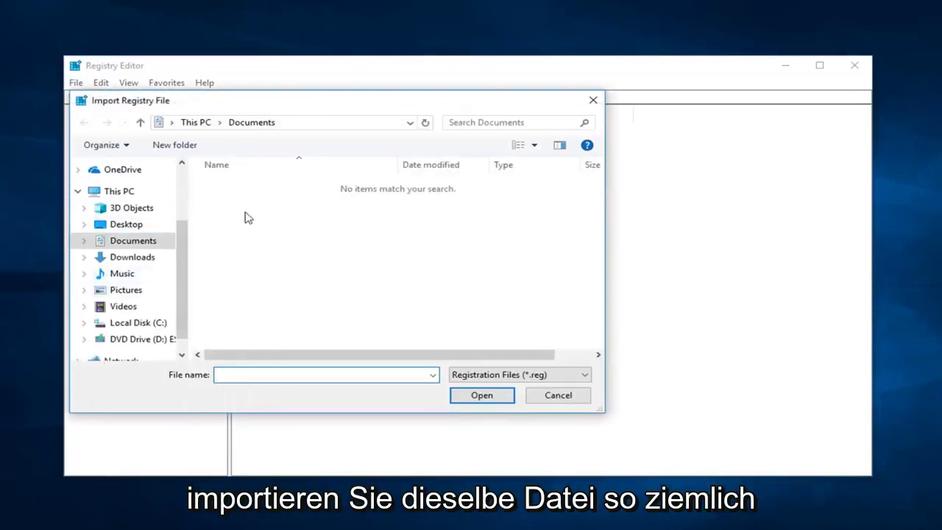
pyautogui.click(593, 102)
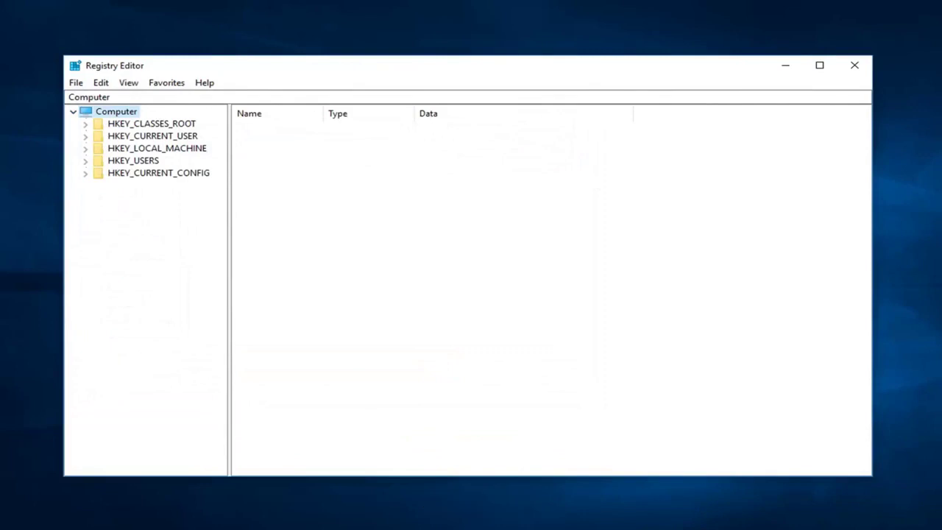
# Expand HKEY_LOCAL_MACHINE\SOFTWARE\Microsoft and widen the key tree pane.
pyautogui.click(168, 151)
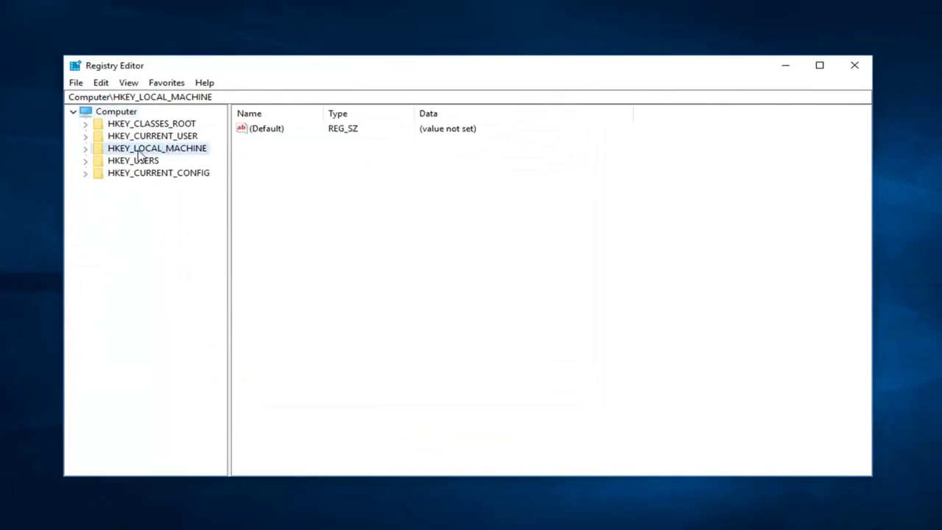
pyautogui.click(85, 149)
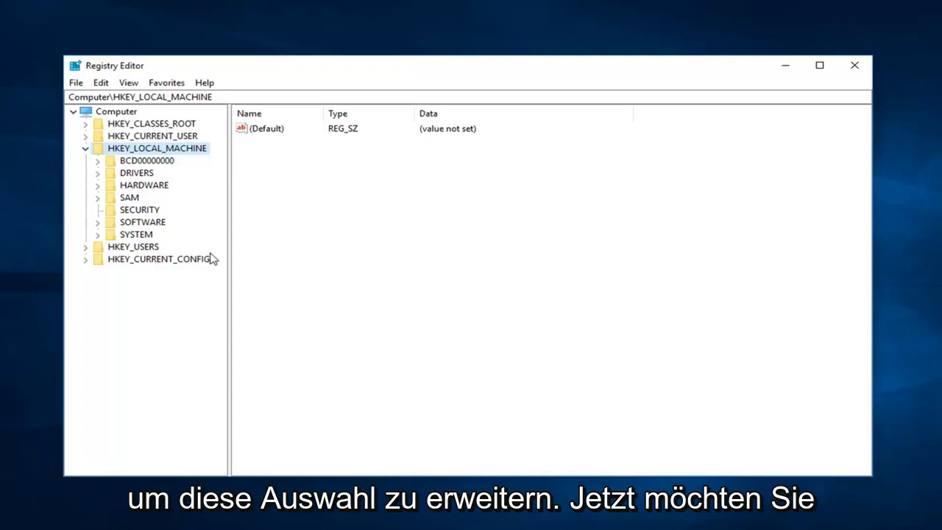
pyautogui.click(98, 222)
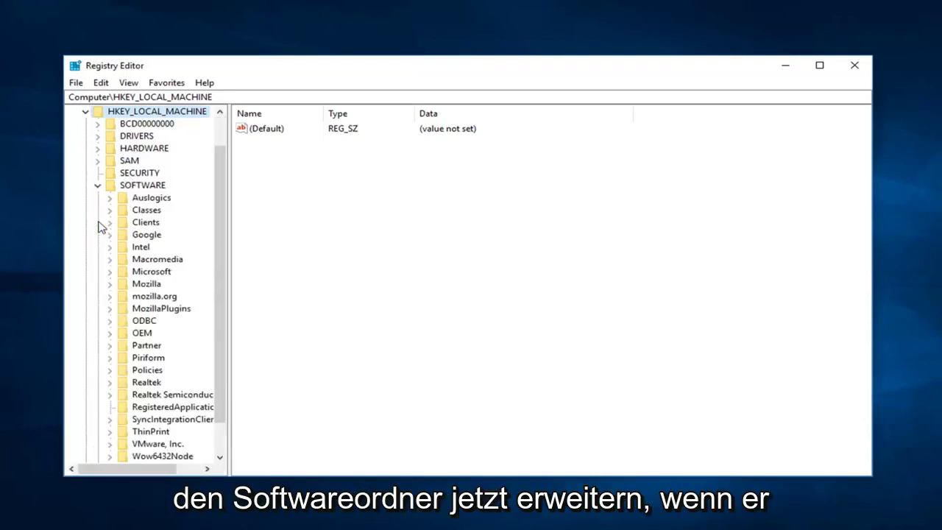
pyautogui.scroll(-1, 145, 213)
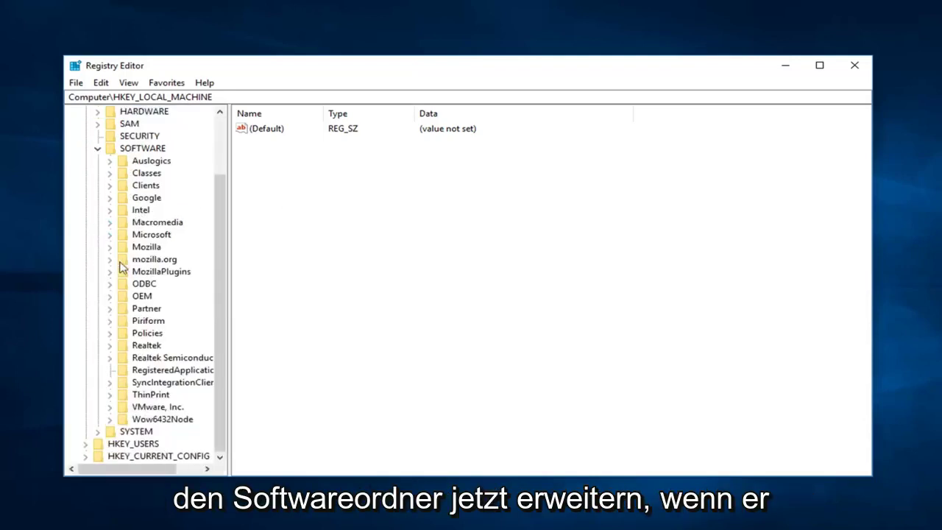
pyautogui.click(137, 235)
pyautogui.click(113, 240)
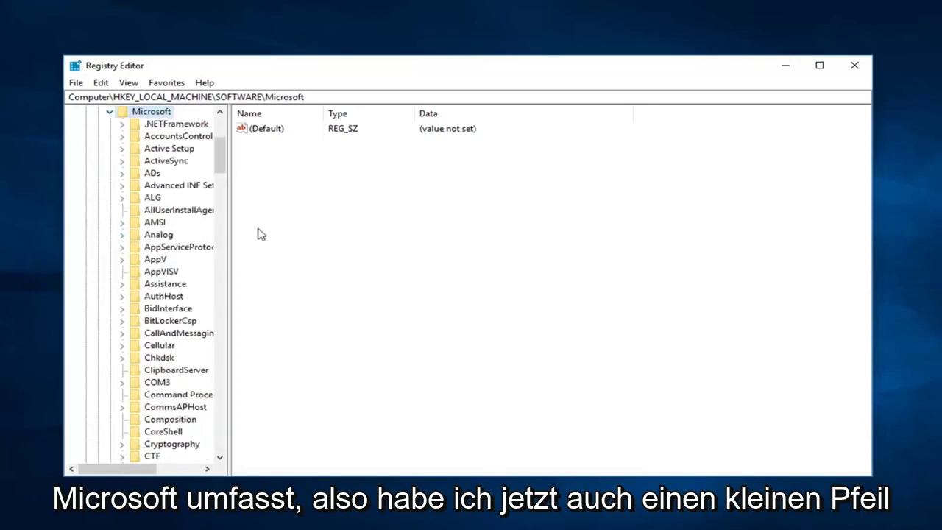
pyautogui.moveTo(231, 229); pyautogui.dragTo(357, 212)
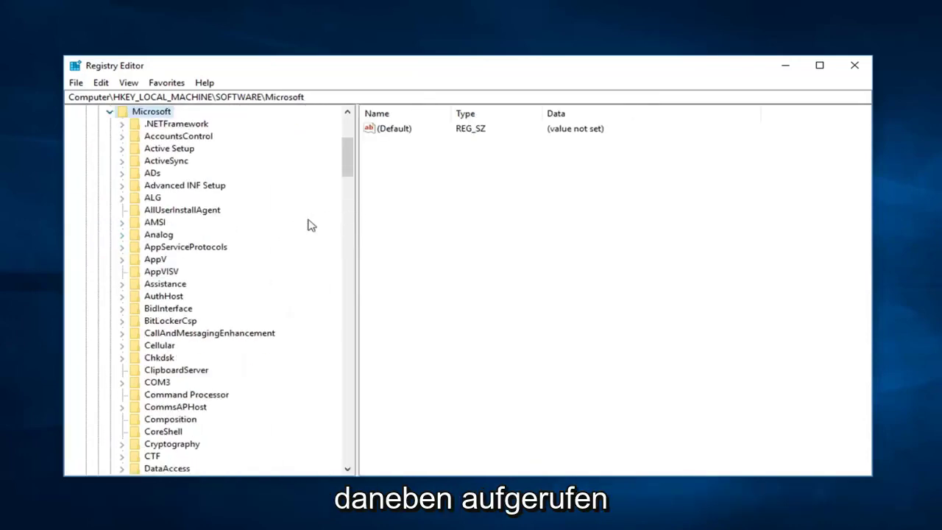
pyautogui.scroll(-20, 210, 295)
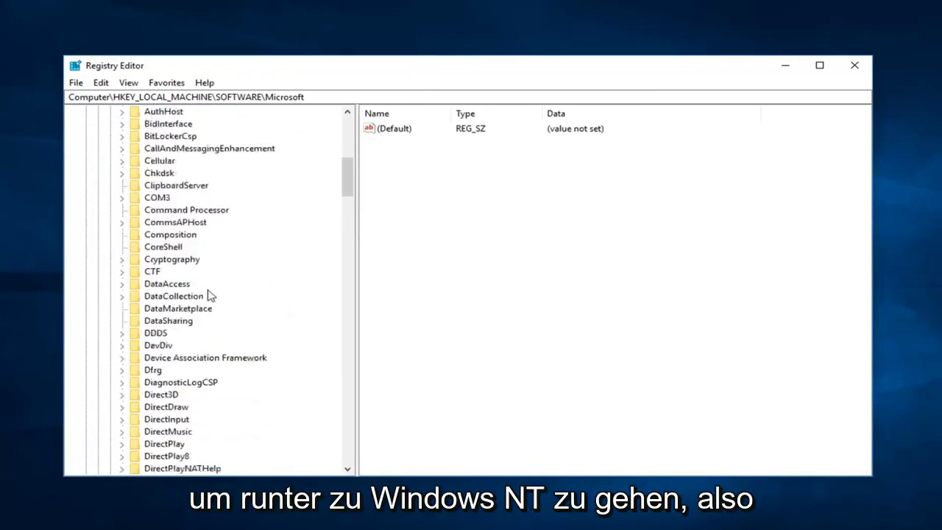
pyautogui.scroll(-20, 205, 296)
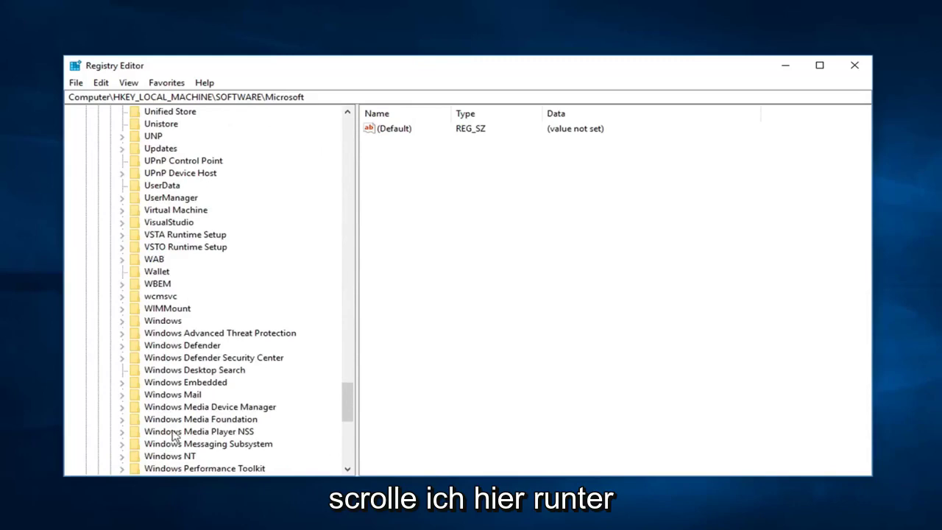
# Expand Windows NT\CurrentVersion\ProfileList and select the S-1-5-18 subkey to list its values.
pyautogui.click(169, 455)
pyautogui.scroll(-3, 140, 359)
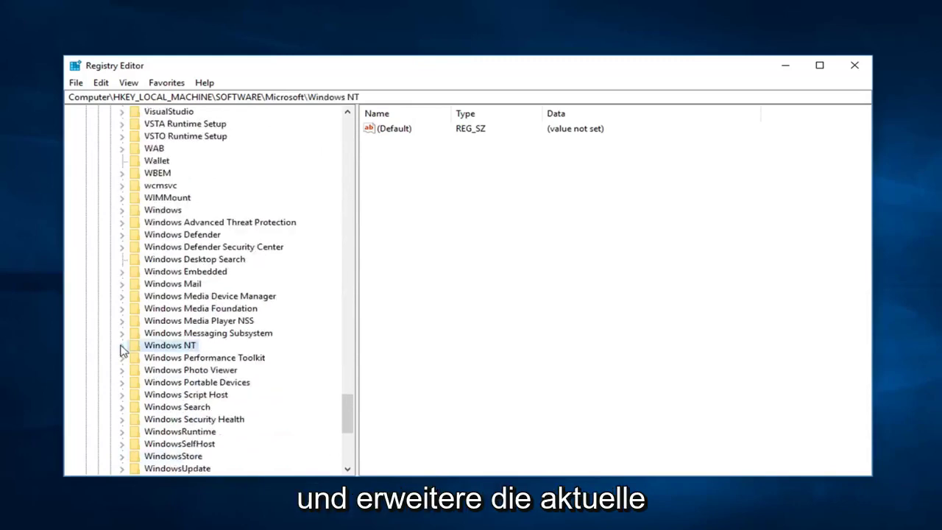
pyautogui.click(121, 347)
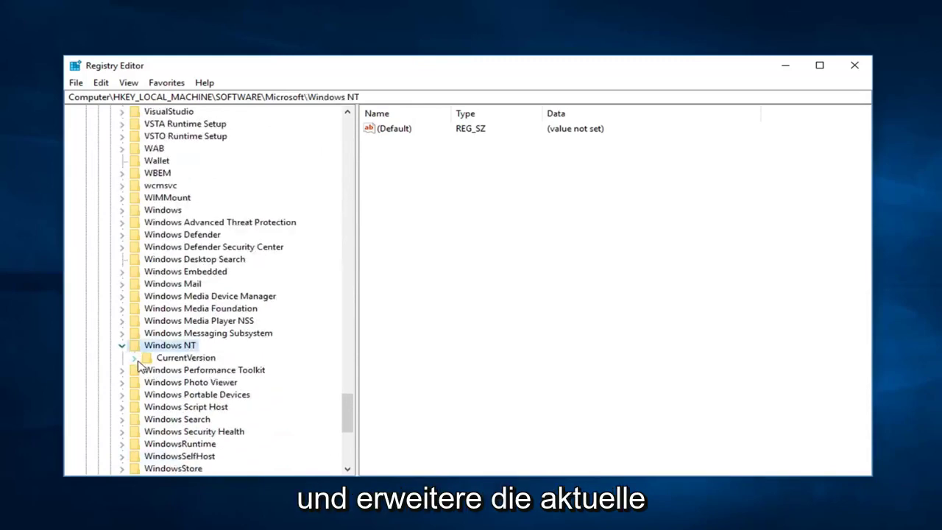
pyautogui.click(135, 359)
pyautogui.scroll(-4, 183, 335)
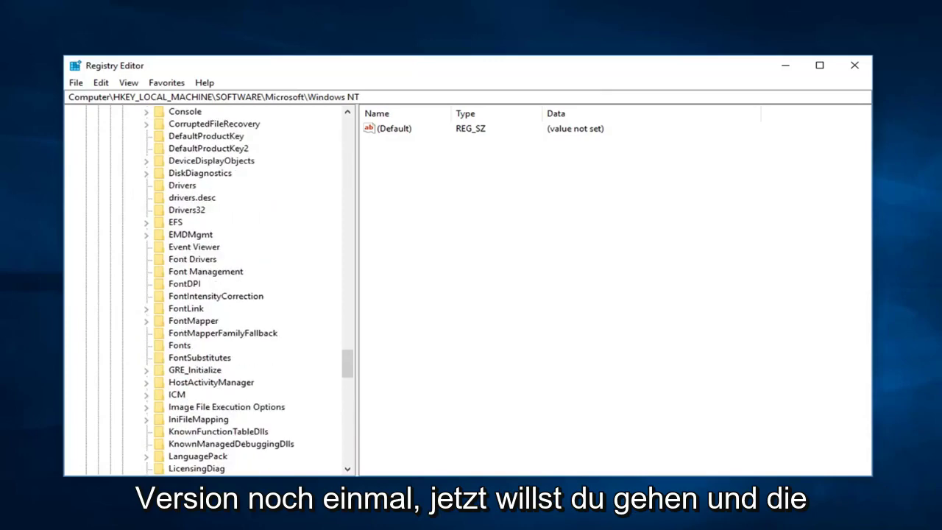
pyautogui.scroll(-8, 191, 336)
pyautogui.click(145, 406)
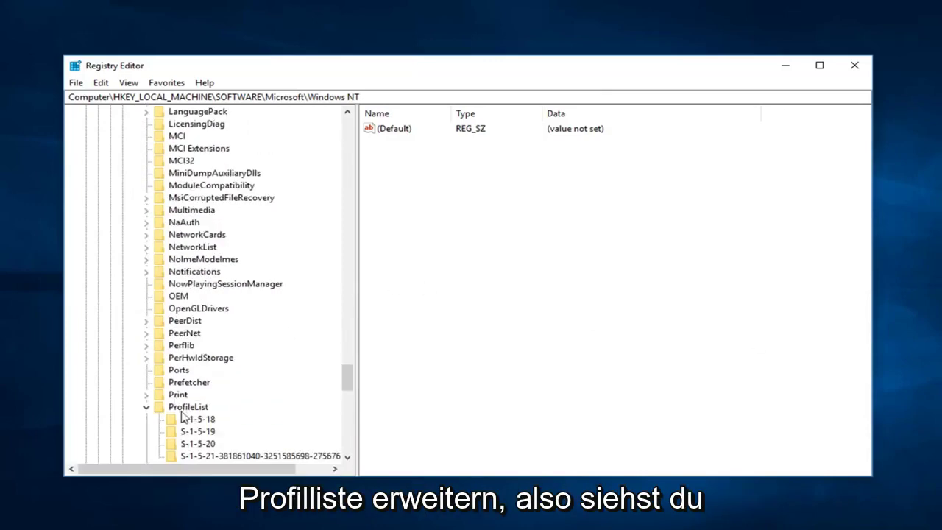
pyautogui.scroll(-3, 184, 412)
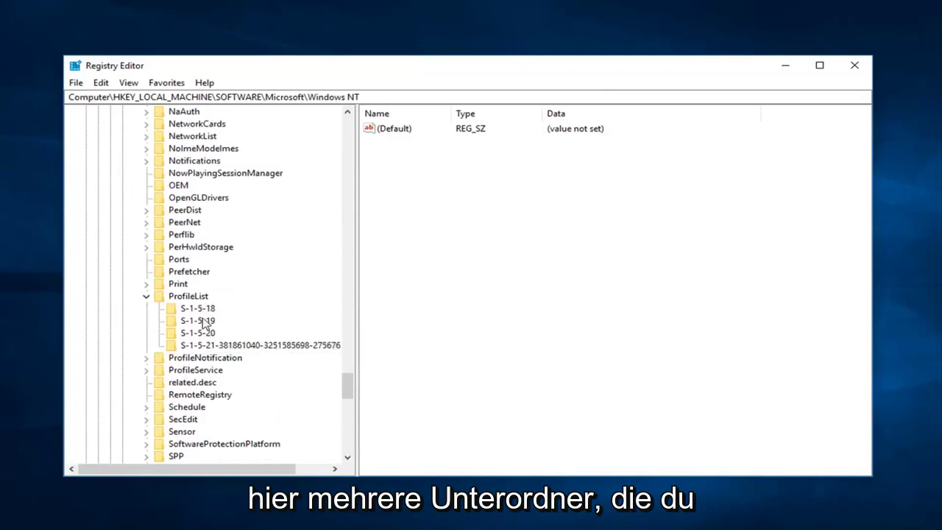
pyautogui.click(198, 309)
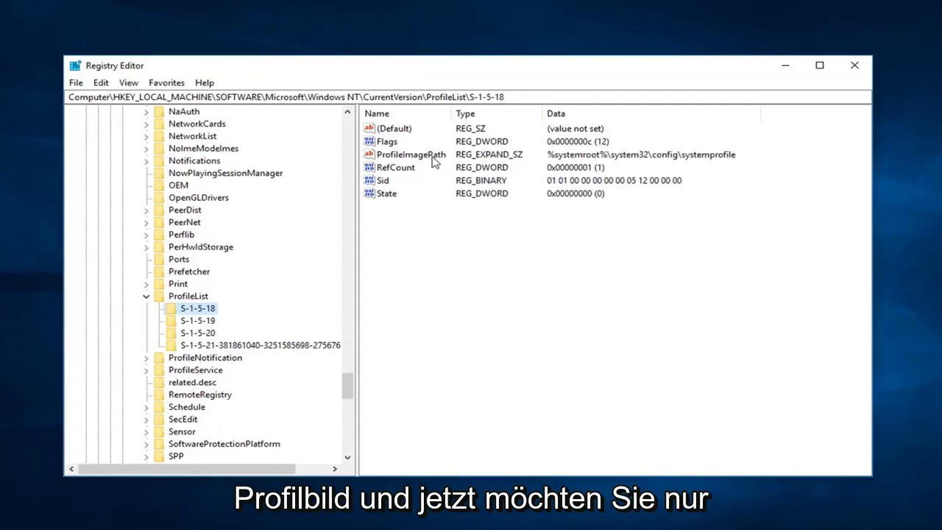
# Edit the RefCount DWORD, replacing value data 1 with 0, and confirm.
pyautogui.doubleClick(388, 169)
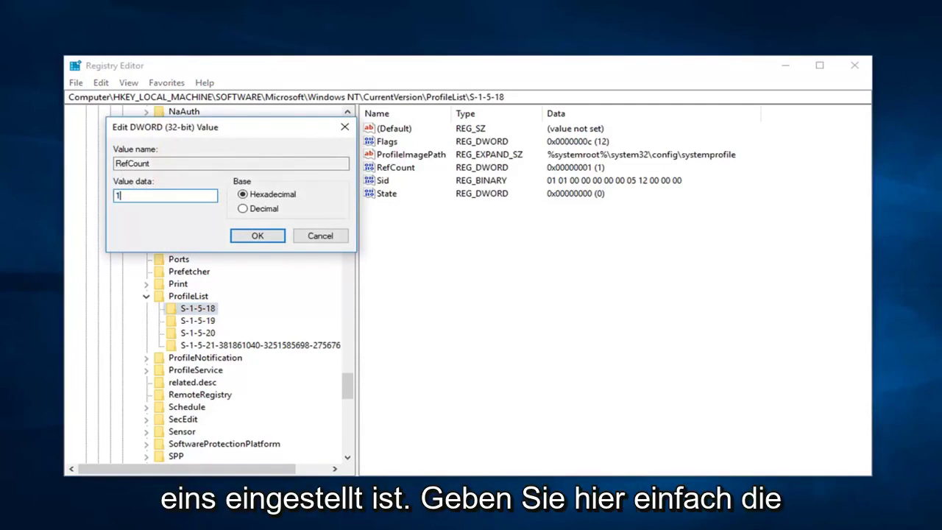
pyautogui.doubleClick(114, 195)
pyautogui.write('0')
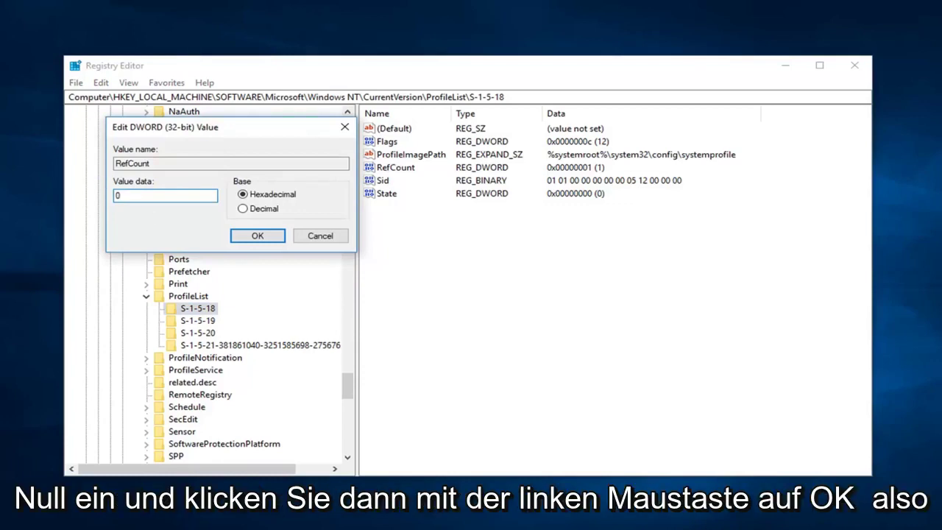
pyautogui.click(258, 236)
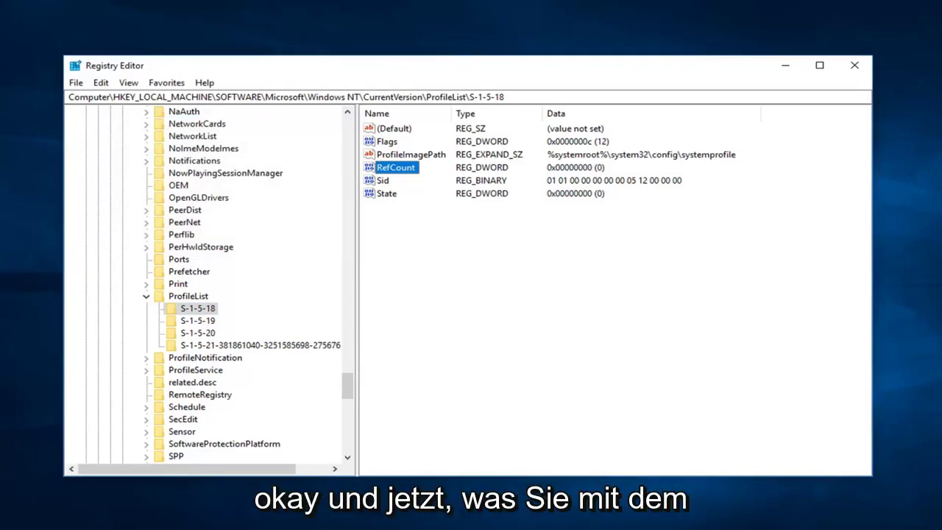
# Close Registry Editor, then search 'windows updates' from Start and open Check for updates.
pyautogui.click(854, 65)
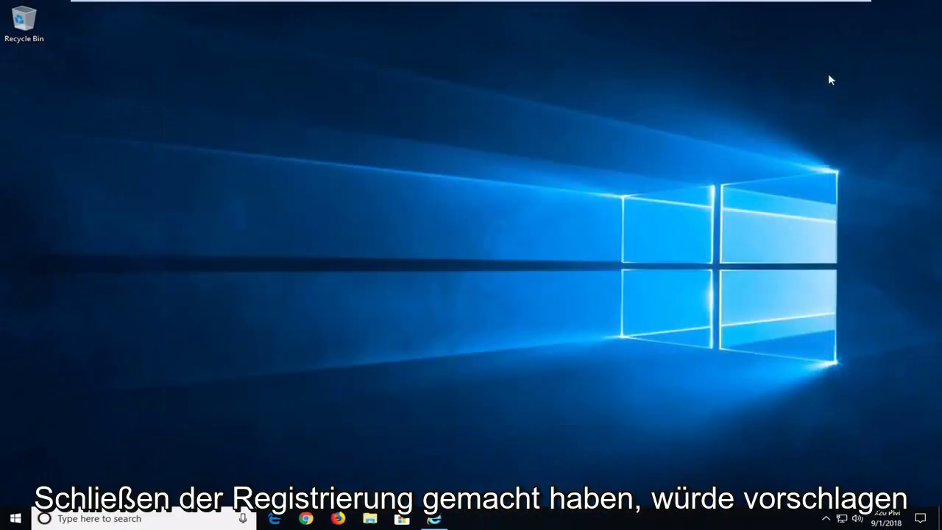
pyautogui.click(13, 518)
pyautogui.write('windo')
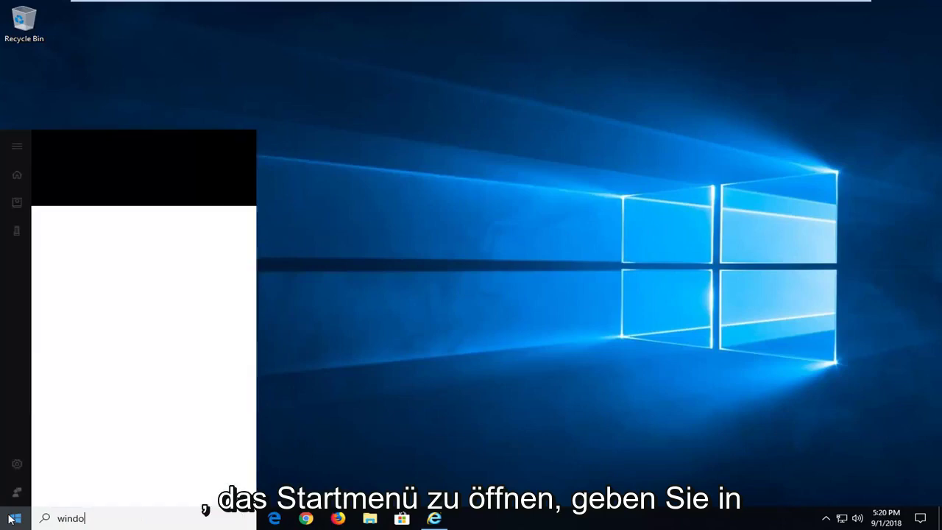
pyautogui.write('ws updates')
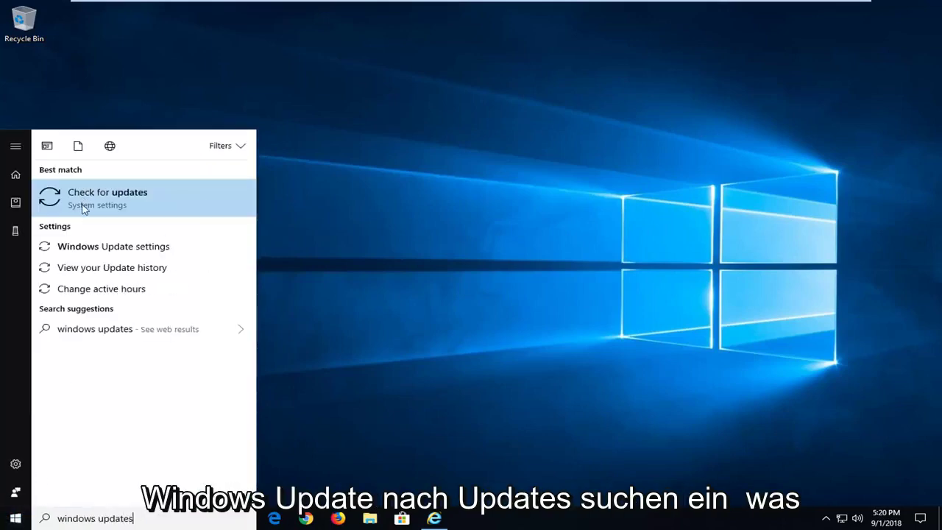
pyautogui.click(86, 198)
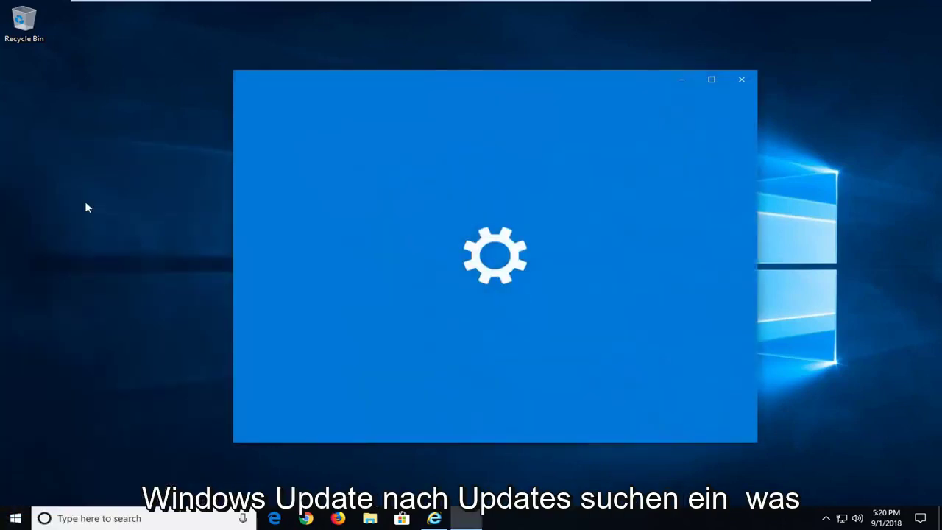